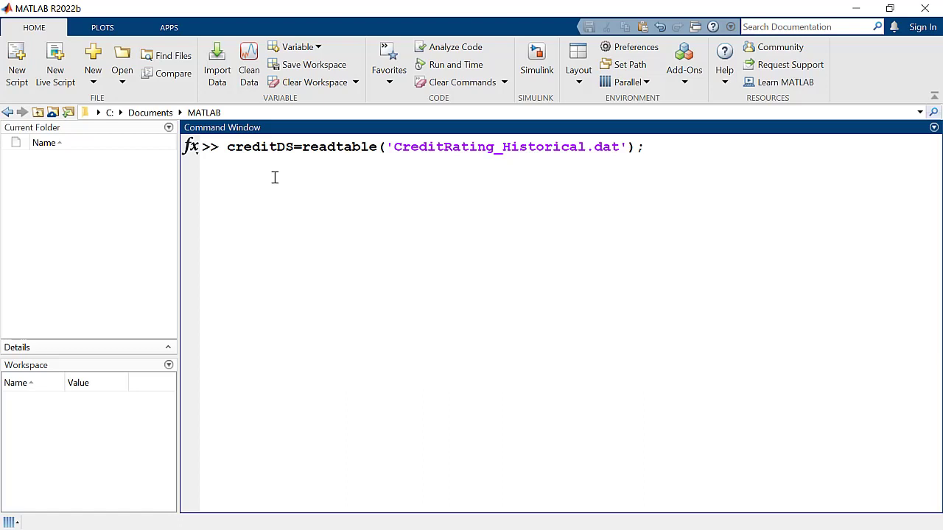
Load CreditRating_Historical.dat into the workspace as the 3932x8 table creditDS
key(Return)
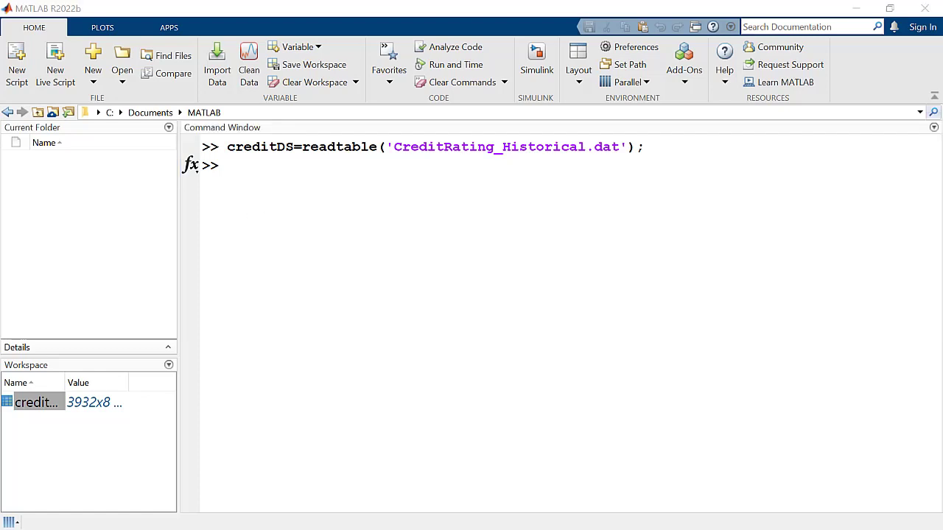
Open the stats/creditratingdemo bagged-trees example and scroll through its live script
click(414, 310)
text(openExample('stats/creditratingdemo'))
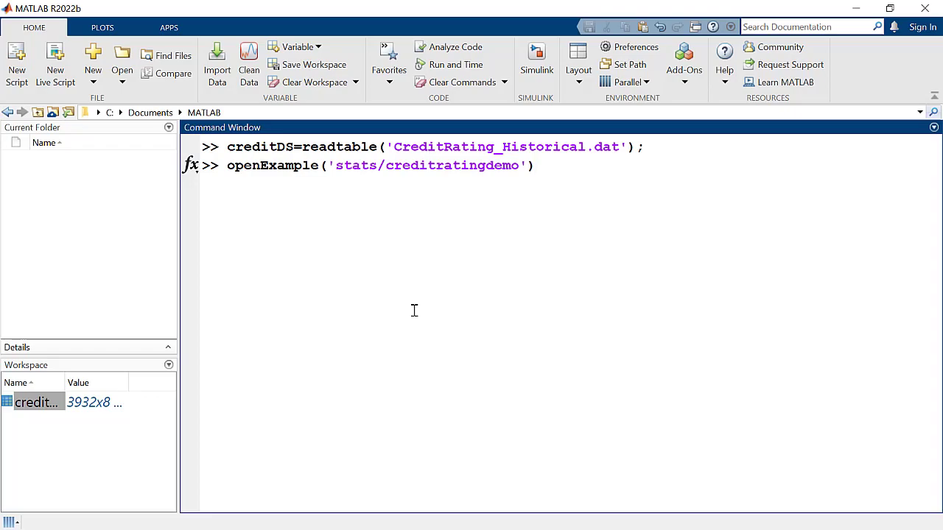
key(Return)
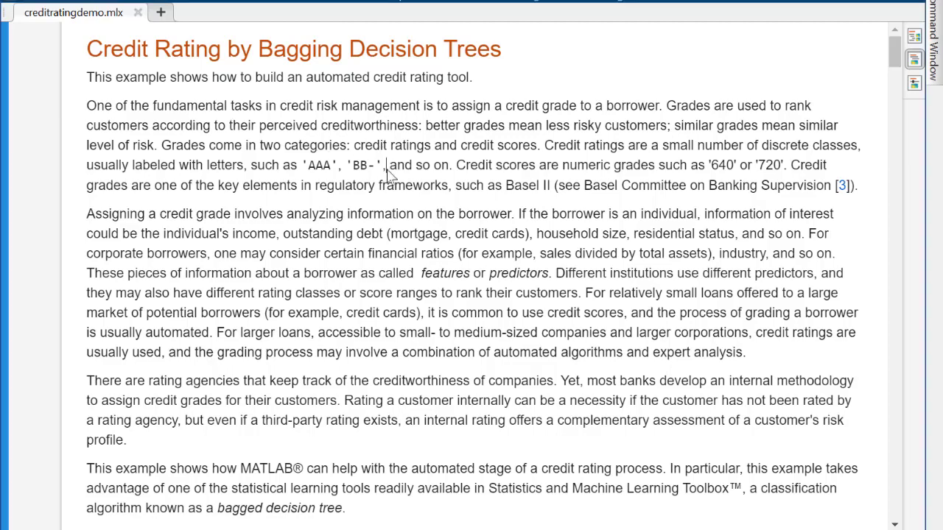
scroll(388, 169, down, 2)
scroll(388, 170, down, 3)
scroll(389, 170, down, 2)
scroll(388, 169, down, 4)
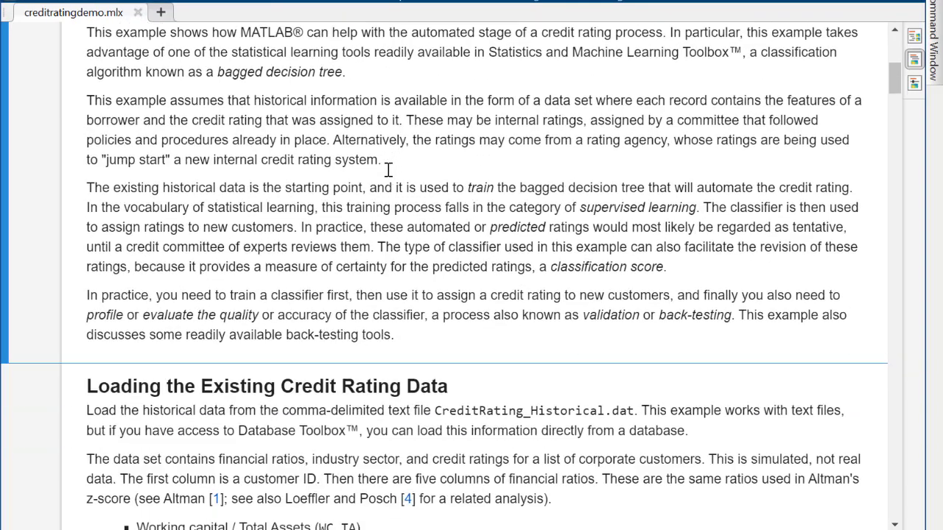
scroll(388, 170, down, 2)
scroll(388, 169, down, 4)
scroll(361, 170, down, 3)
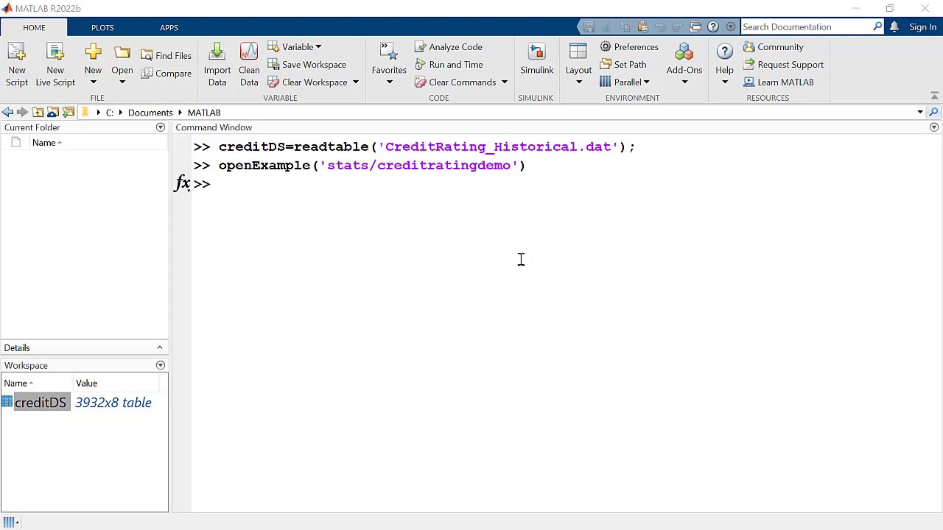
Convert creditDS Industry and Rating columns to categorical
click(450, 253)
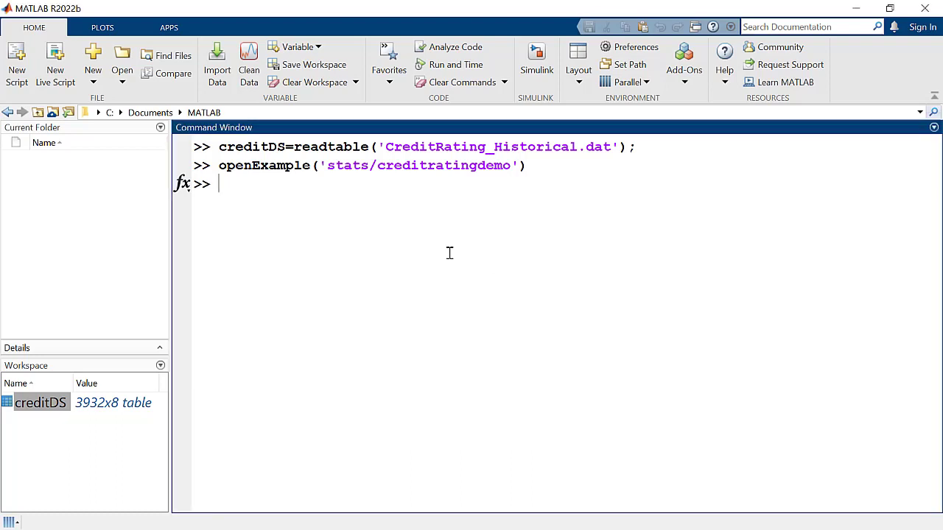
text(creditDS.Industry=categorical(creditDS.Industry);)
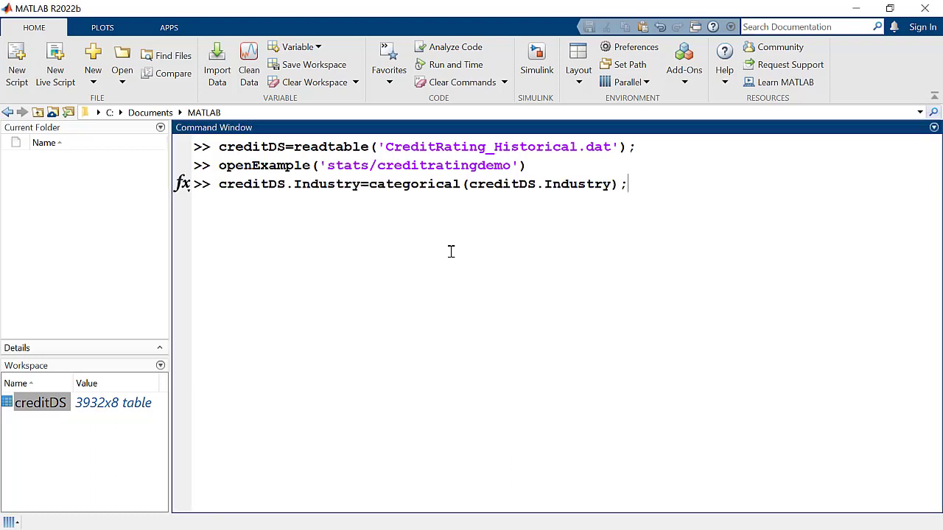
key(Return)
text(creditDS.Rating=categorical(creditDS.Rating);)
key(Return)
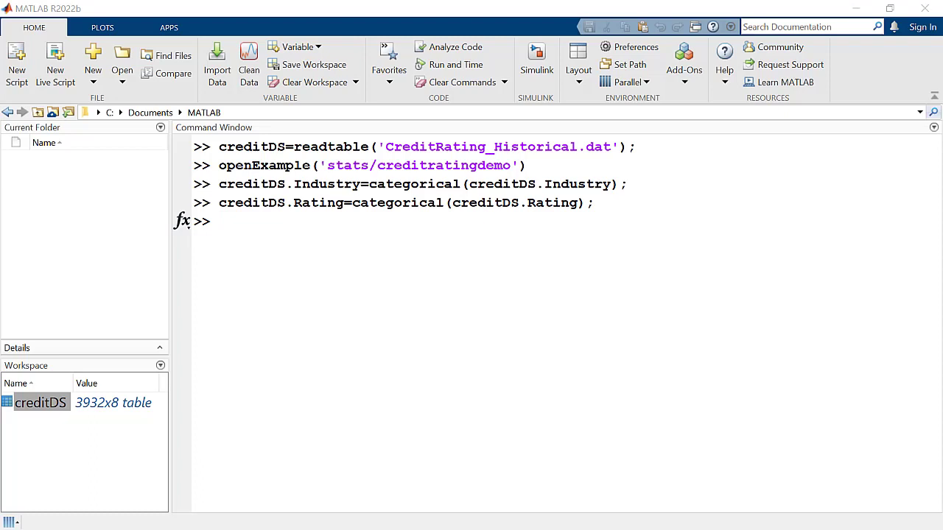
Reorder Rating categories from AAA to CCC with reordercats, then enter classificationLearner
click(327, 270)
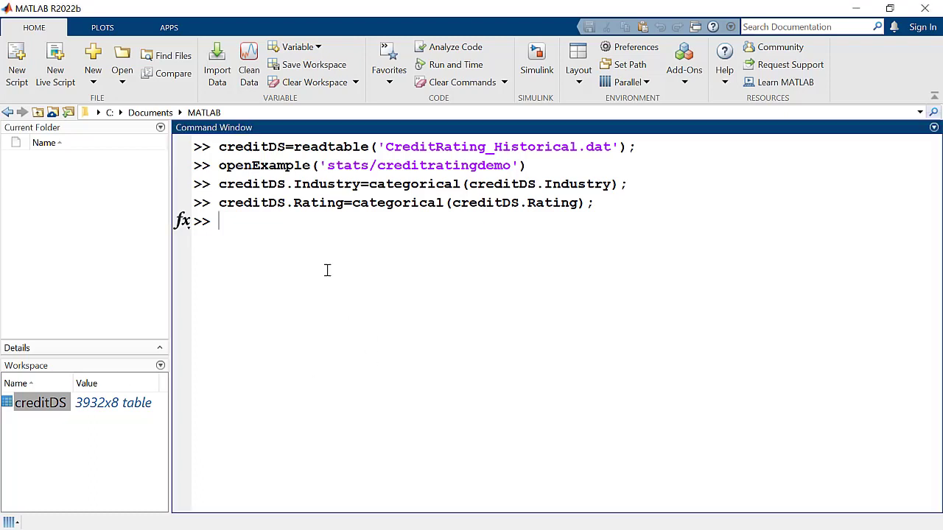
text(creditDS.Rating=reordercats(creditDS.Rating,{'AAA','AA','A','BBB','BB','B','CCC'});)
key(Return)
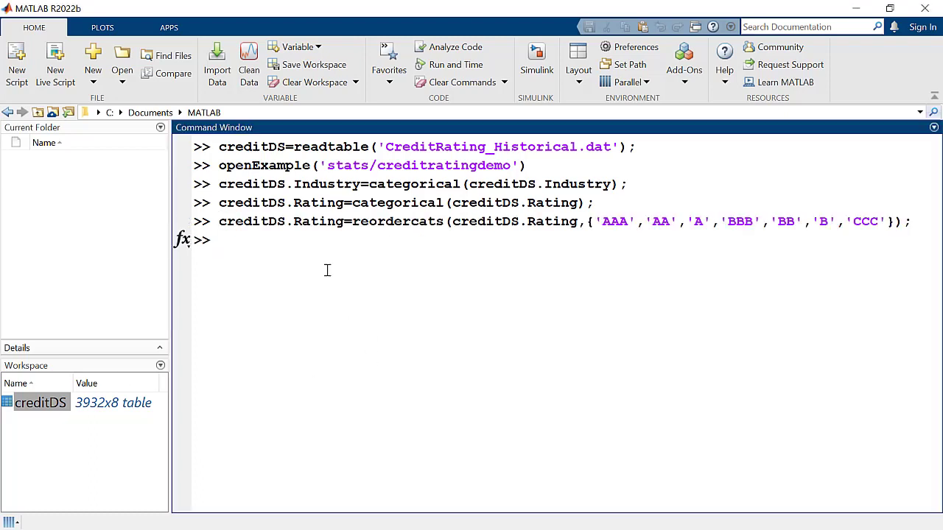
text(classificationLearner)
Launch Classification Learner and set up a new session from creditDS, excluding ID
key(Return)
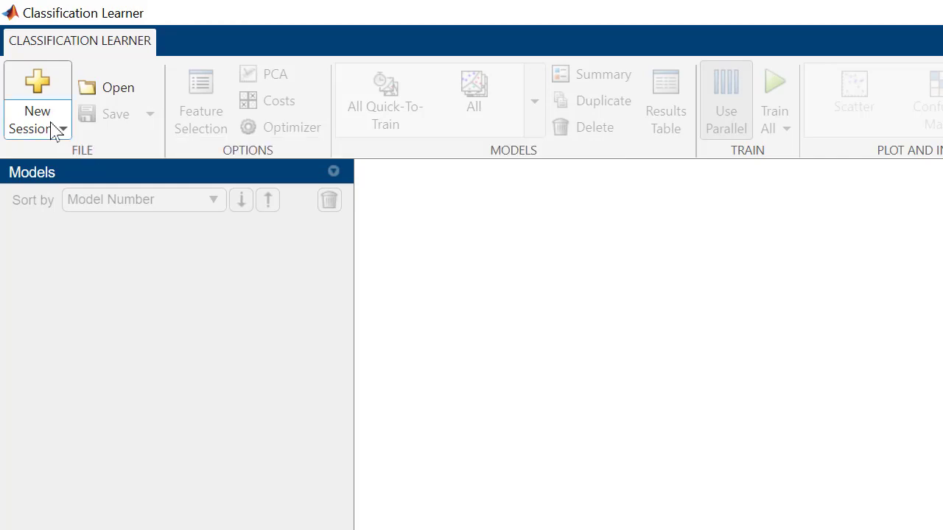
click(55, 127)
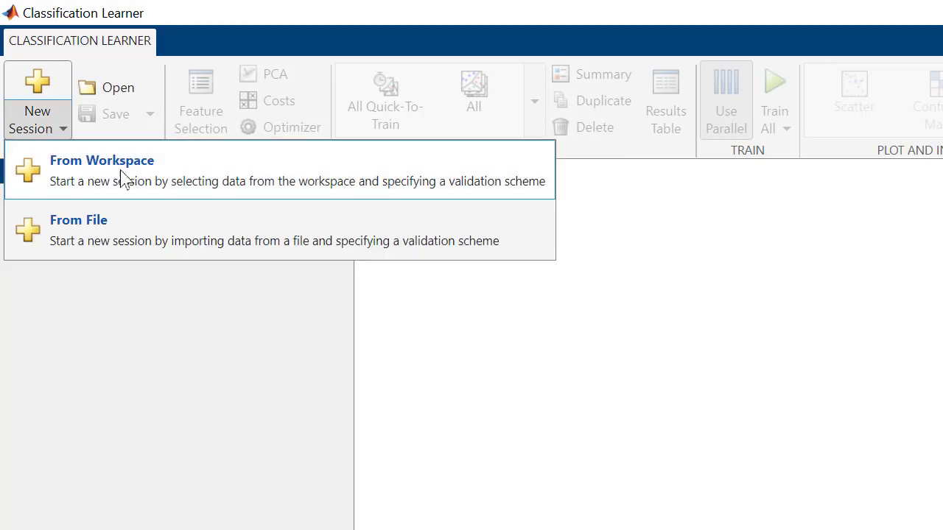
click(152, 163)
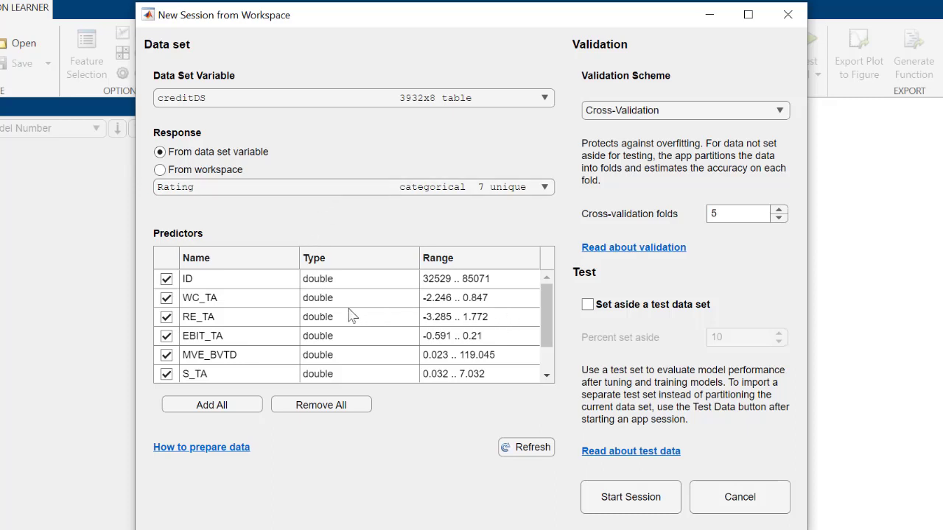
click(167, 279)
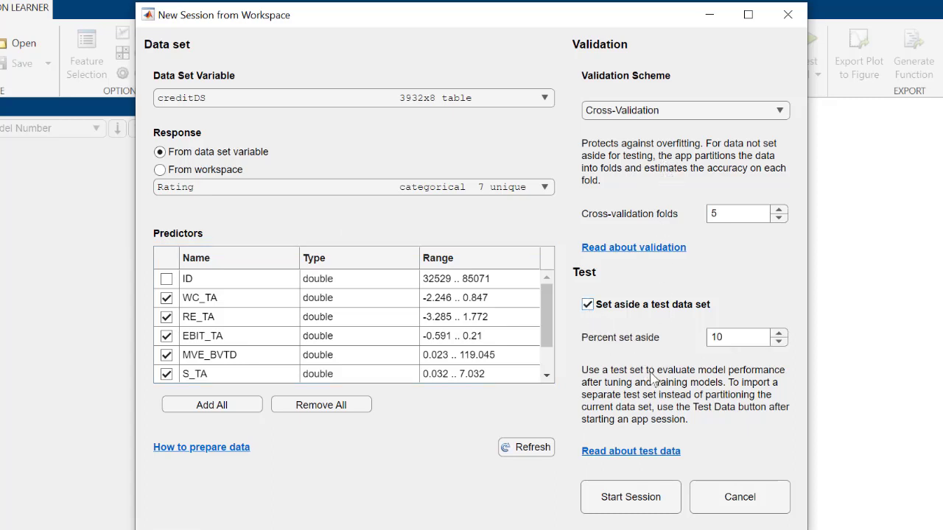
Start the session and add a Gaussian Naive Bayes model
click(631, 497)
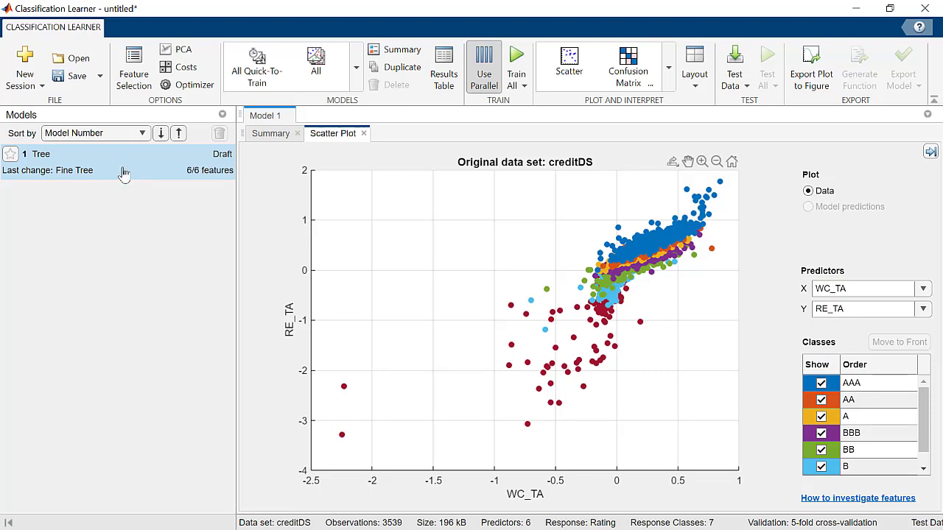
click(357, 67)
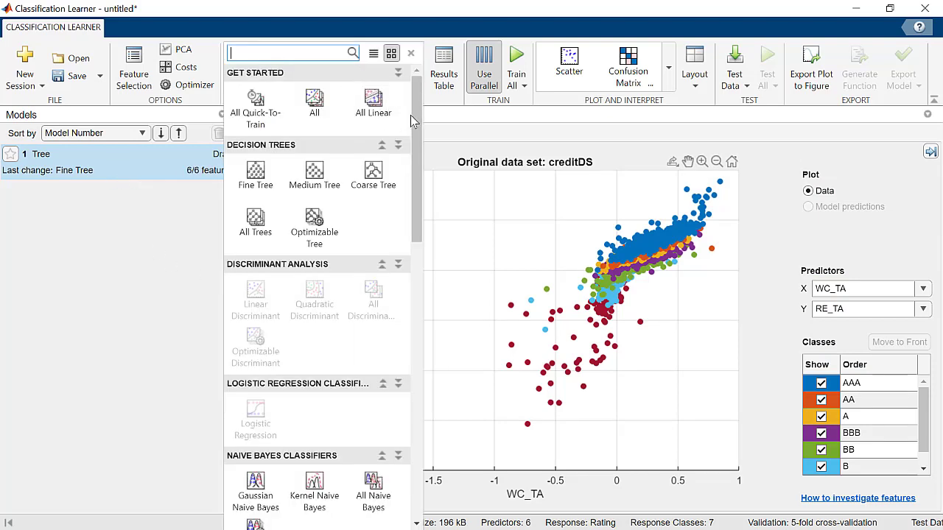
drag(412, 117, 413, 217)
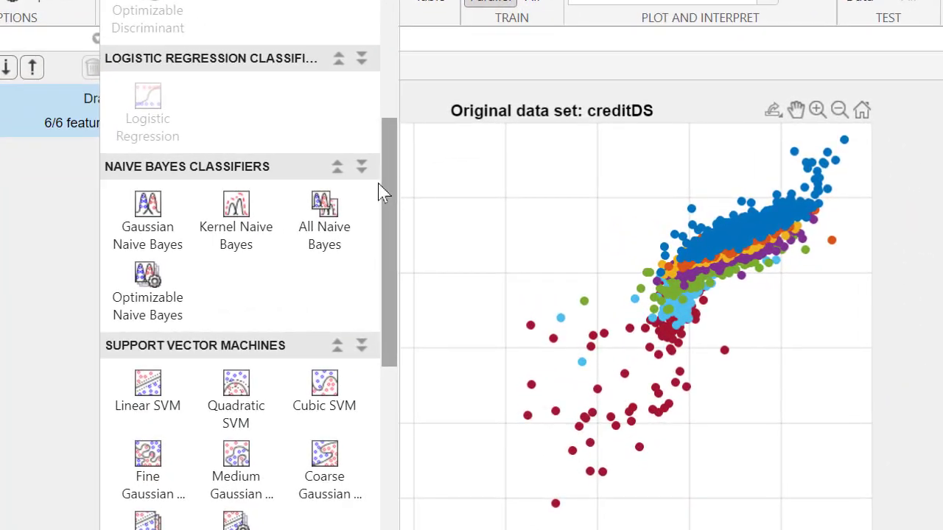
click(150, 211)
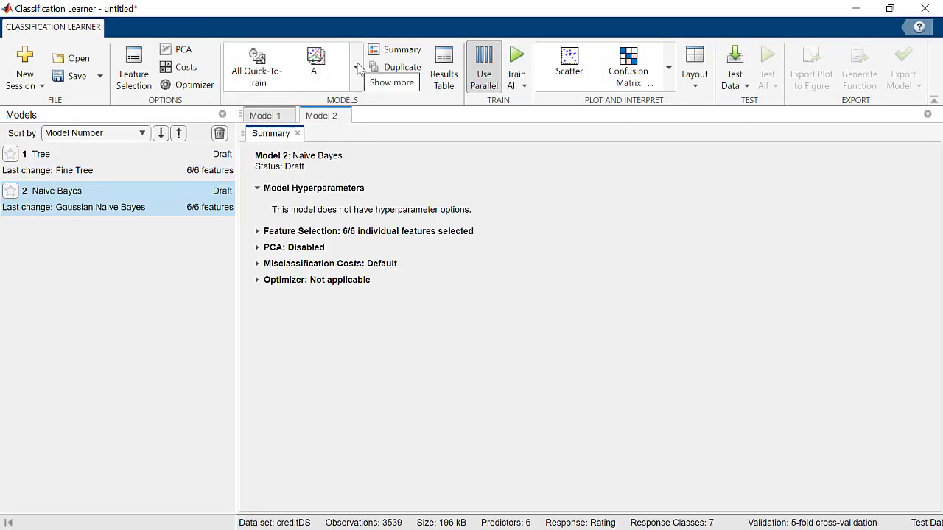
Add a Bagged Trees ensemble as Model 3
click(356, 67)
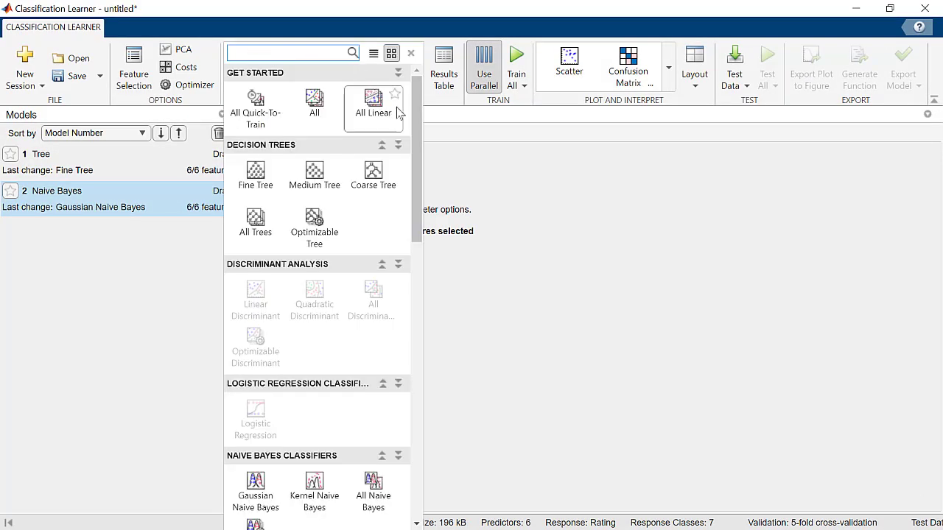
drag(416, 120, 398, 330)
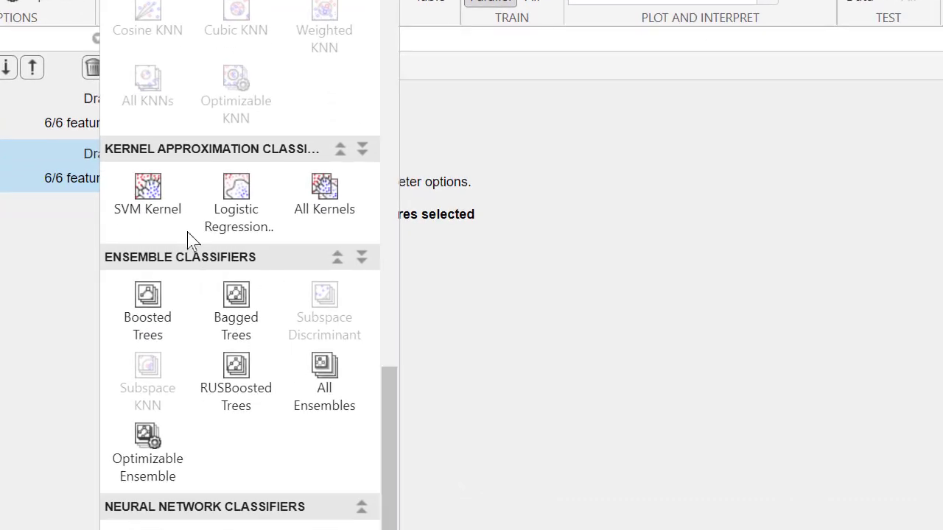
click(235, 294)
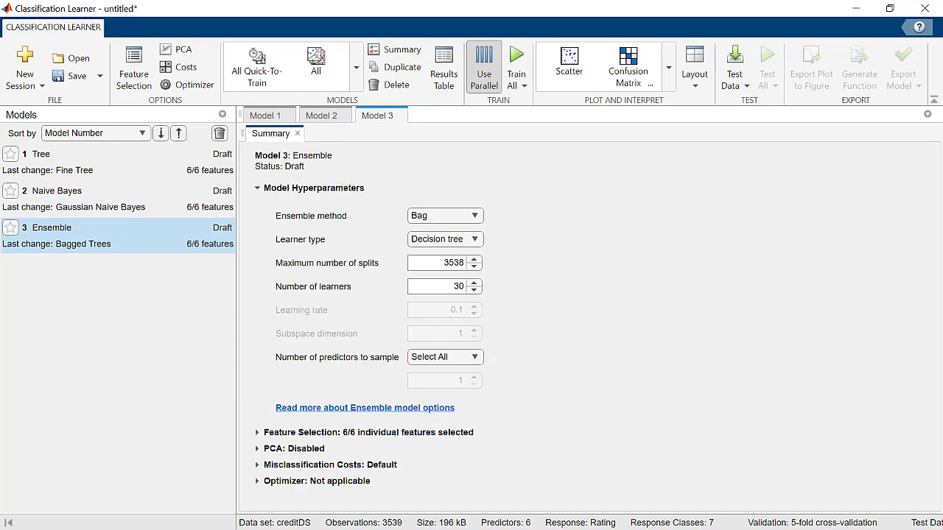
Train the models and sort them by validation accuracy
click(516, 59)
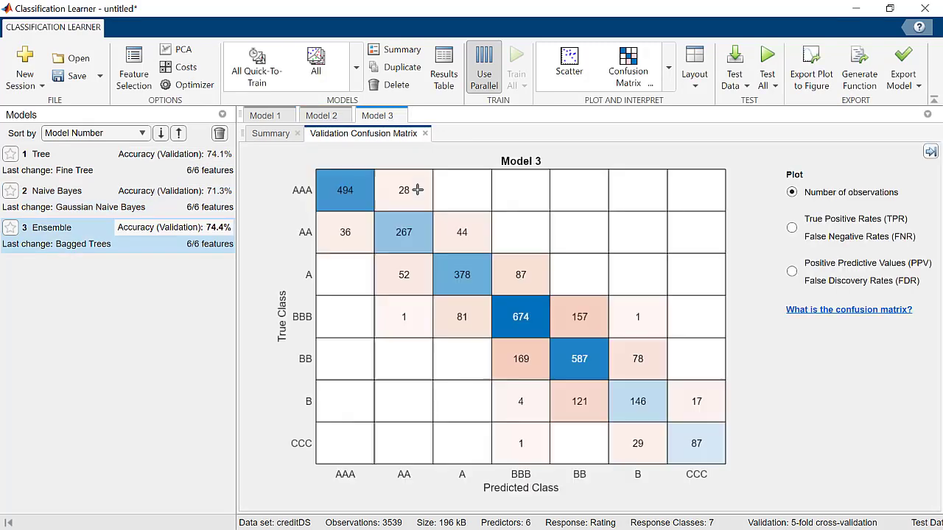
click(142, 133)
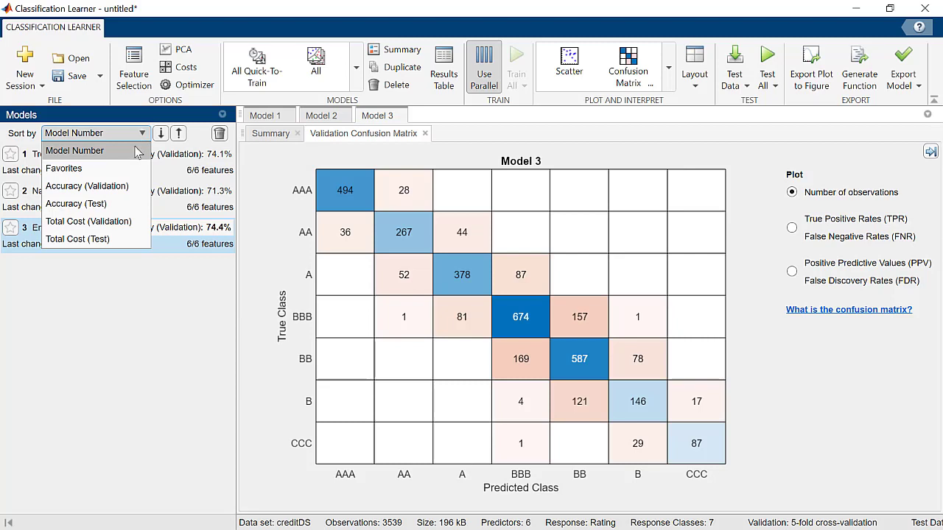
click(121, 187)
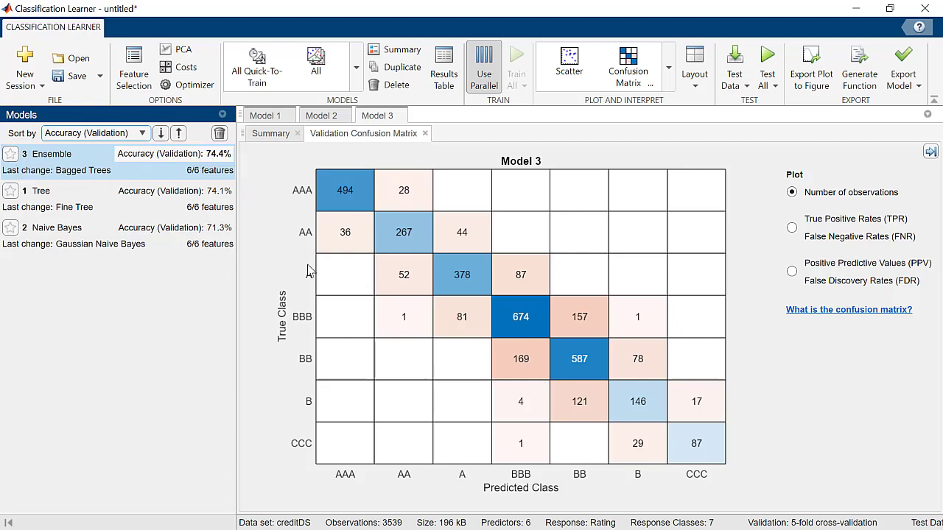
Favorite the Bagged Trees ensemble and test only it on the test data (79.4%)
click(261, 186)
click(11, 154)
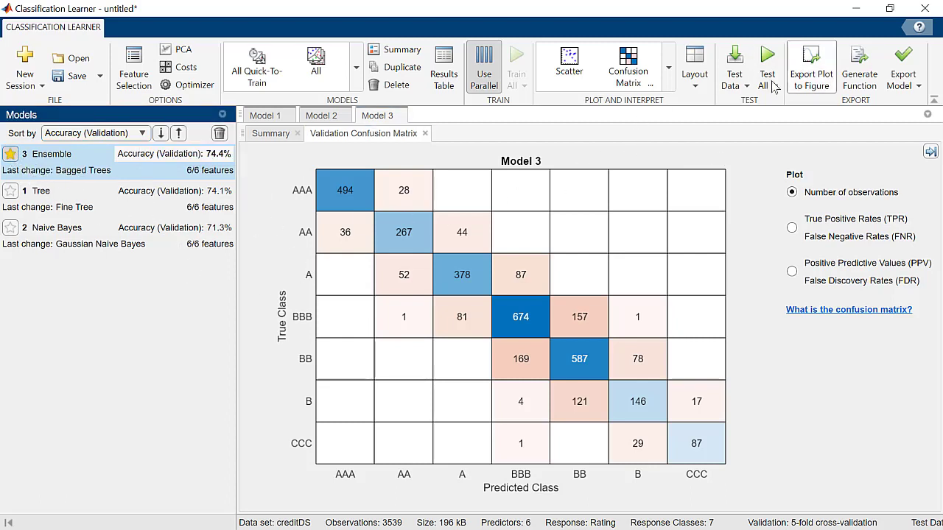
click(774, 86)
click(801, 150)
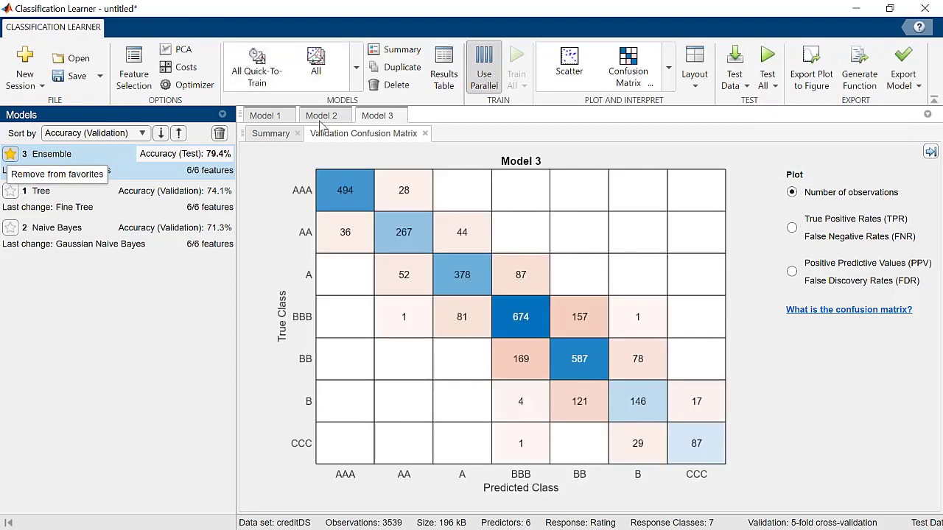
Show the Results Table, test all three models, and return to Model 3's results
click(444, 65)
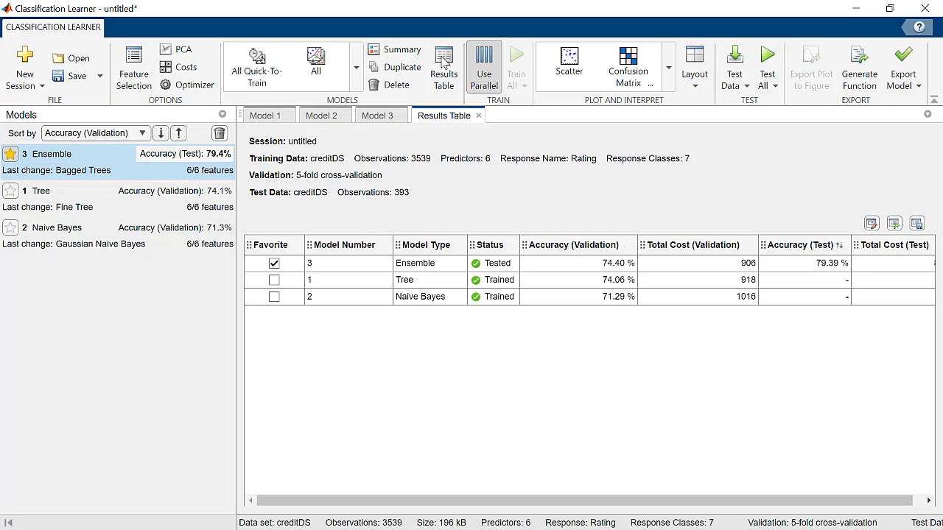
click(766, 78)
click(794, 108)
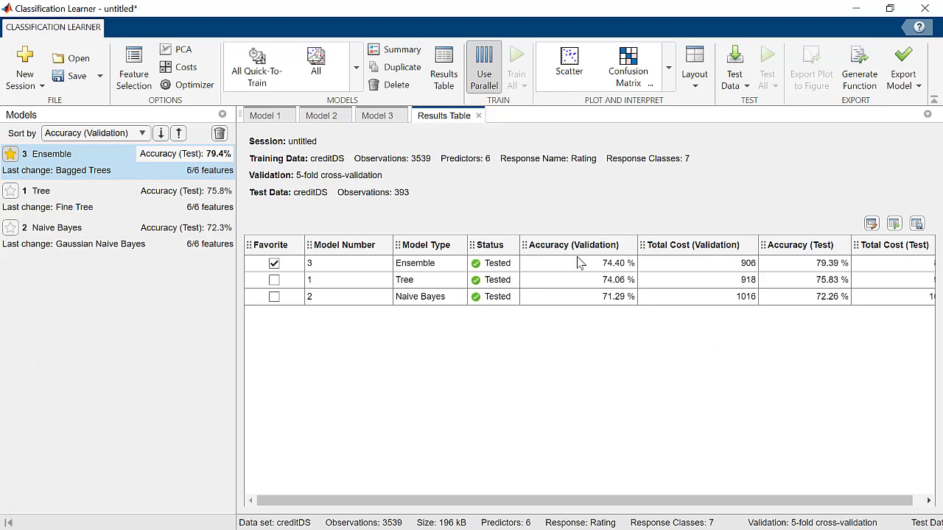
click(379, 115)
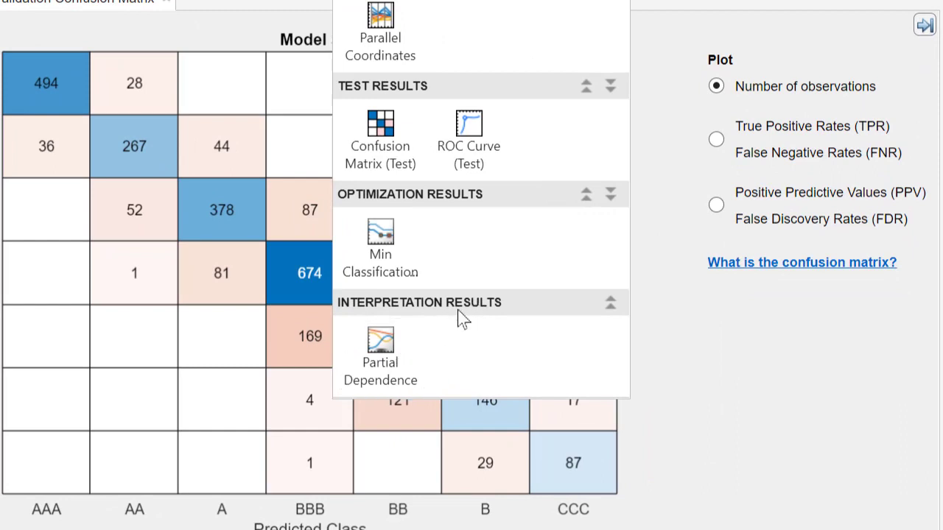
Create a Partial Dependence plot of Model 3's test-set class scores against WC_TA
click(383, 344)
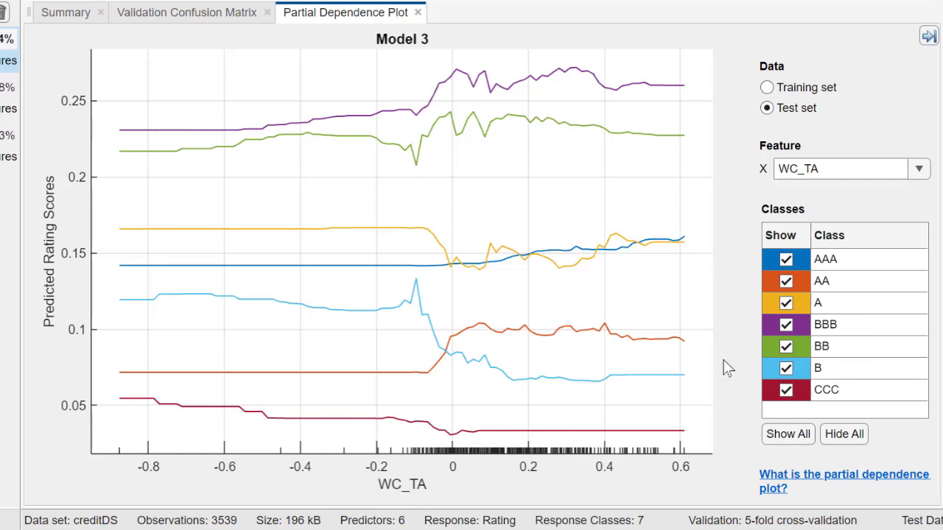
Highlight the AAA class curve in the WC_TA partial dependence plot
click(871, 260)
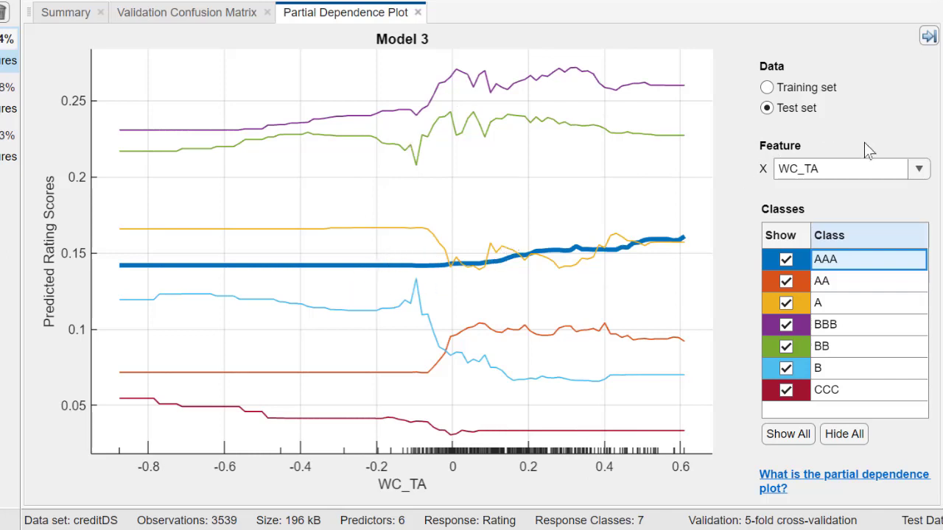
Switch the partial dependence plot's feature to MVE_BVTD
click(923, 168)
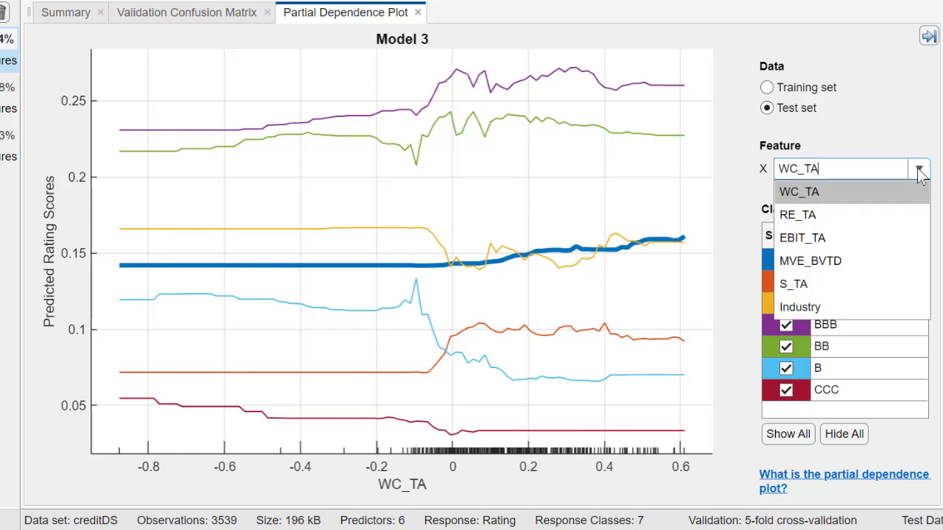
click(849, 256)
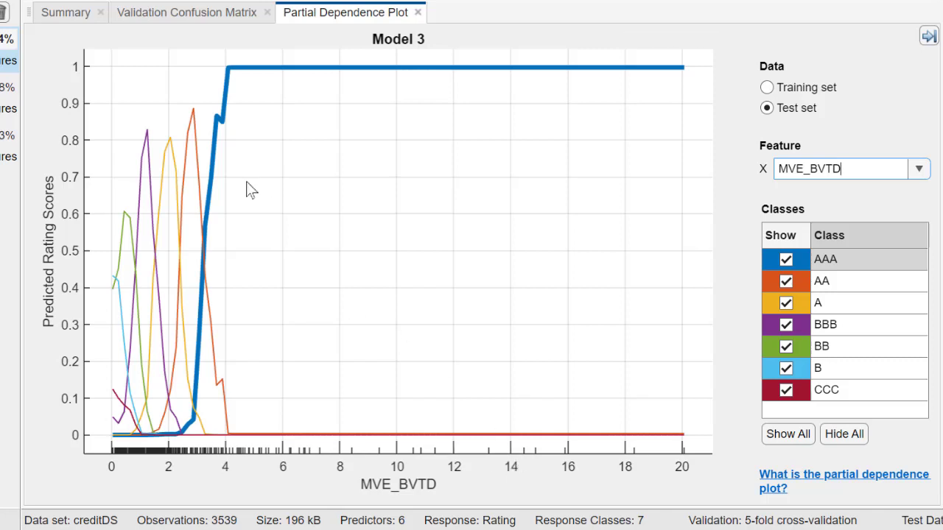
mouse_move(293, 269)
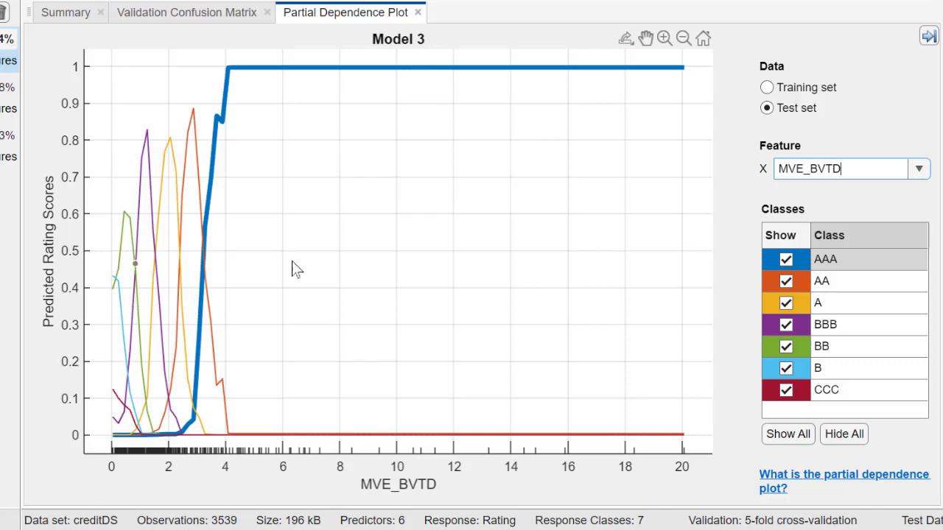
Zoom the MVE_BVTD partial dependence plot to the 0–10 range
click(664, 39)
mouse_move(106, 62)
mouse_down()
mouse_move(395, 400)
mouse_move(408, 476)
mouse_up()
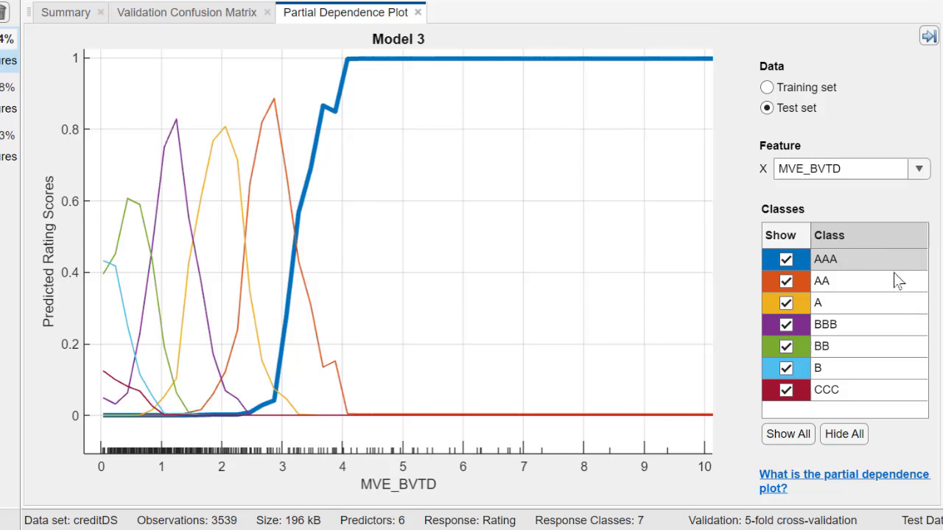
Highlight the AA, A, BBB, BB, B and CCC class curves in turn, ending on CCC
click(876, 283)
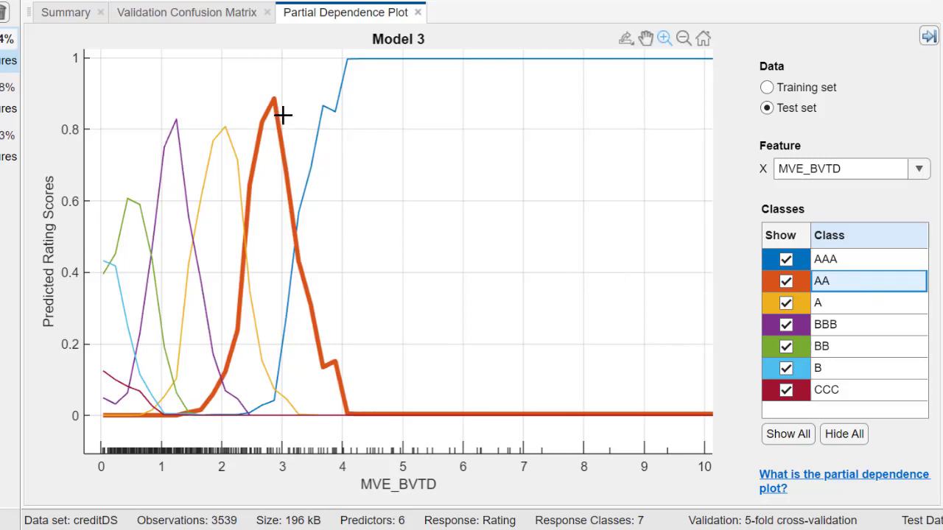
mouse_move(355, 382)
click(857, 309)
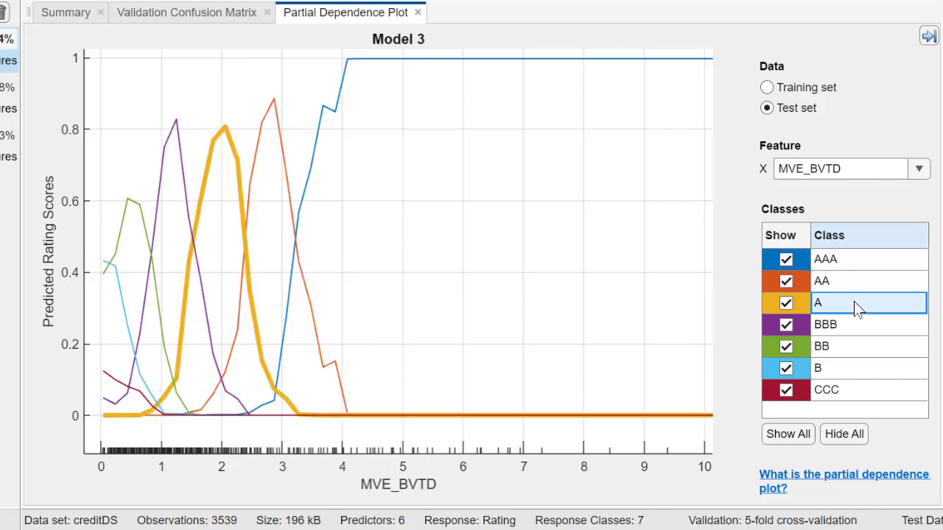
click(861, 324)
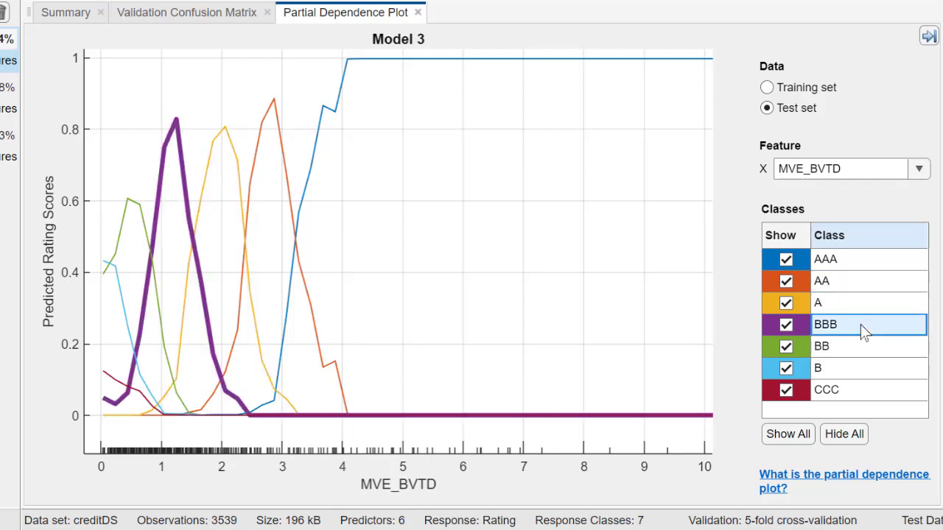
click(846, 348)
click(848, 371)
click(851, 391)
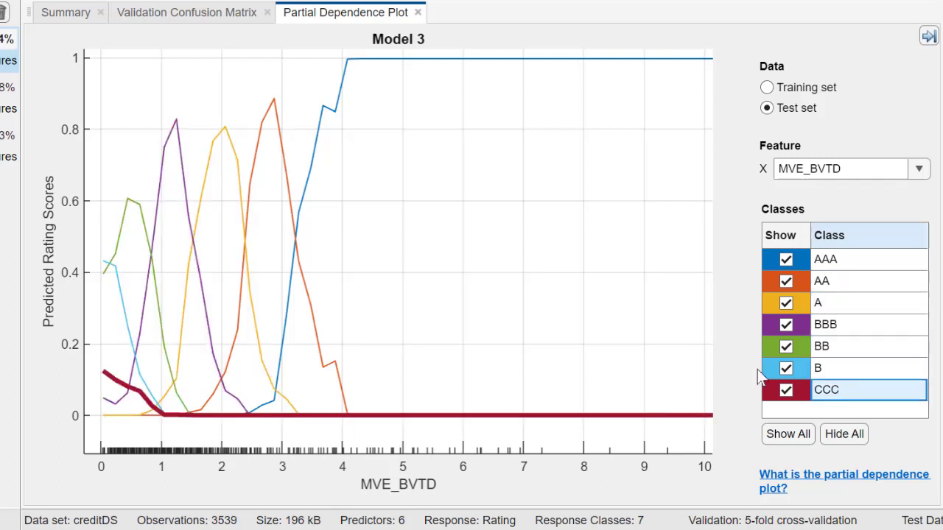